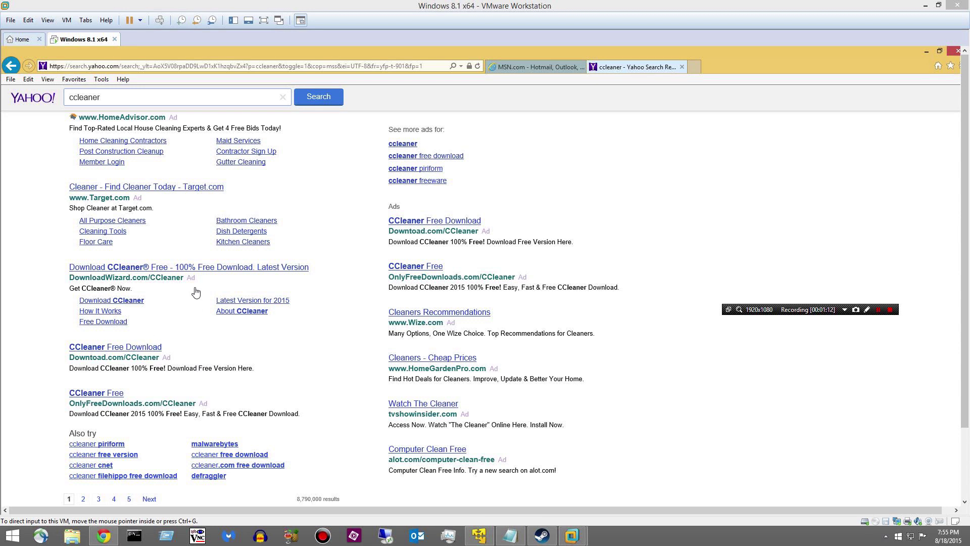
click(109, 350)
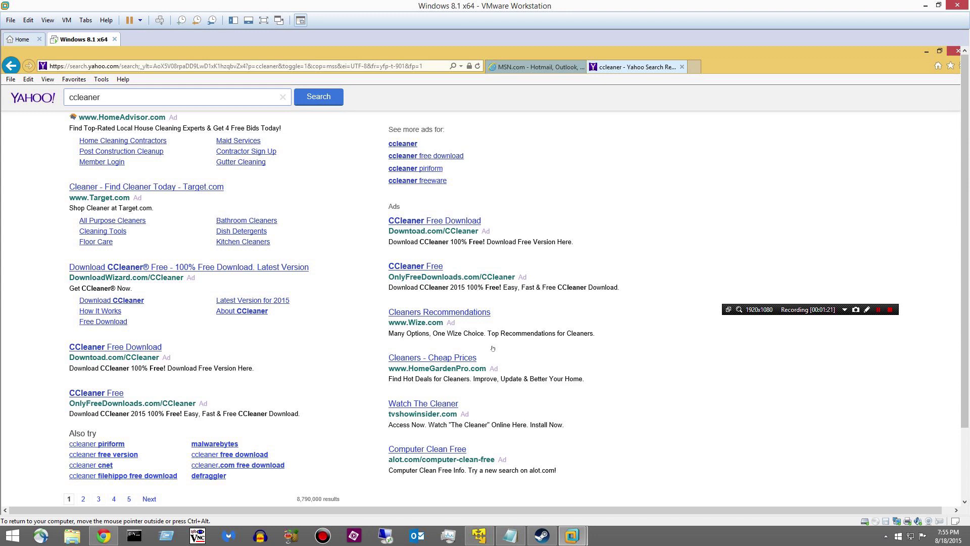
click(141, 349)
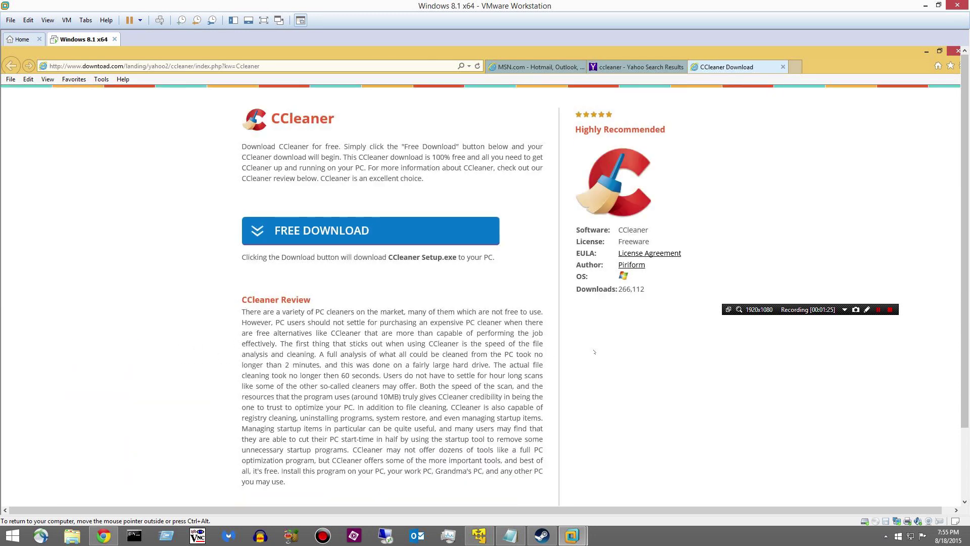
Download CCleaner Setup.exe from download.com, run it, and approve the UAC prompt
click(308, 235)
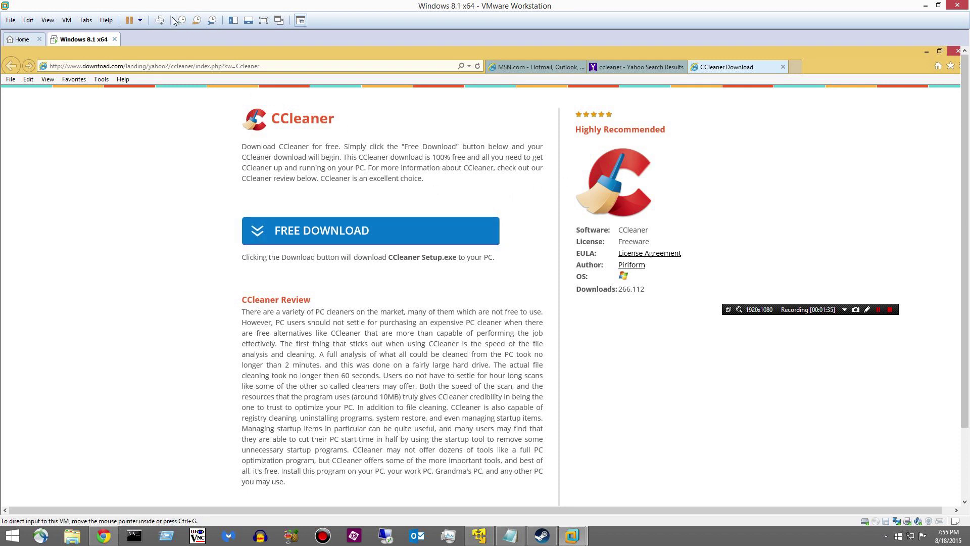
click(267, 21)
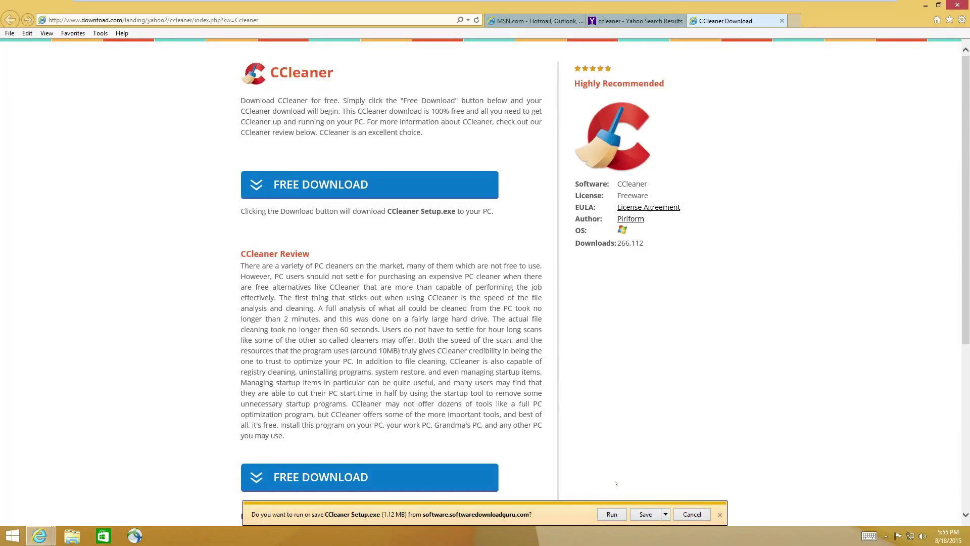
click(603, 517)
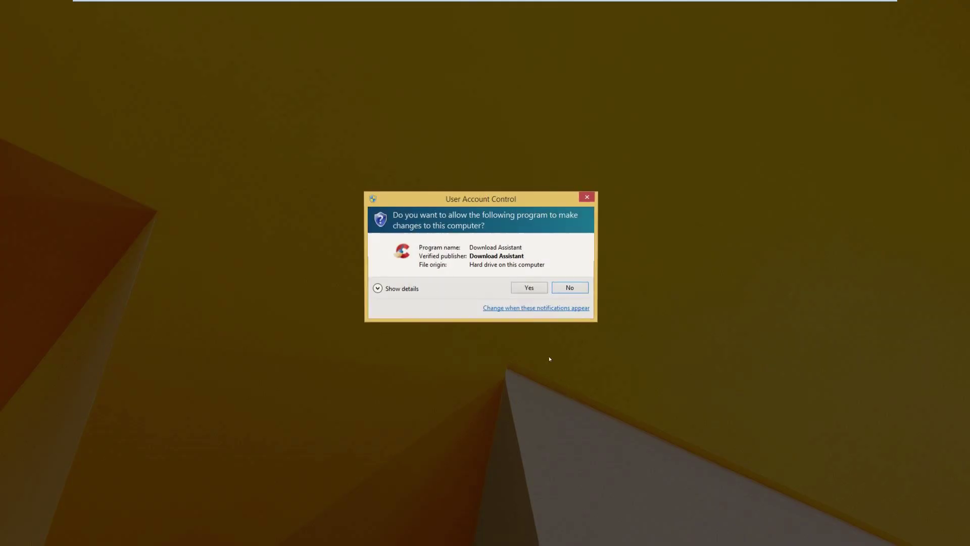
click(519, 288)
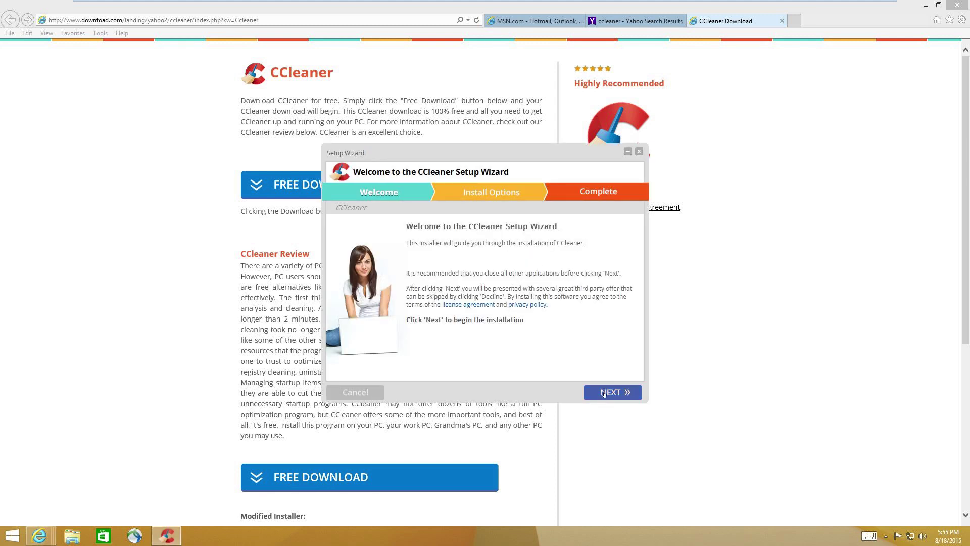
Install CCleaner v4.10 through the setup wizard, leaving the Google Chrome offer unchecked
click(603, 392)
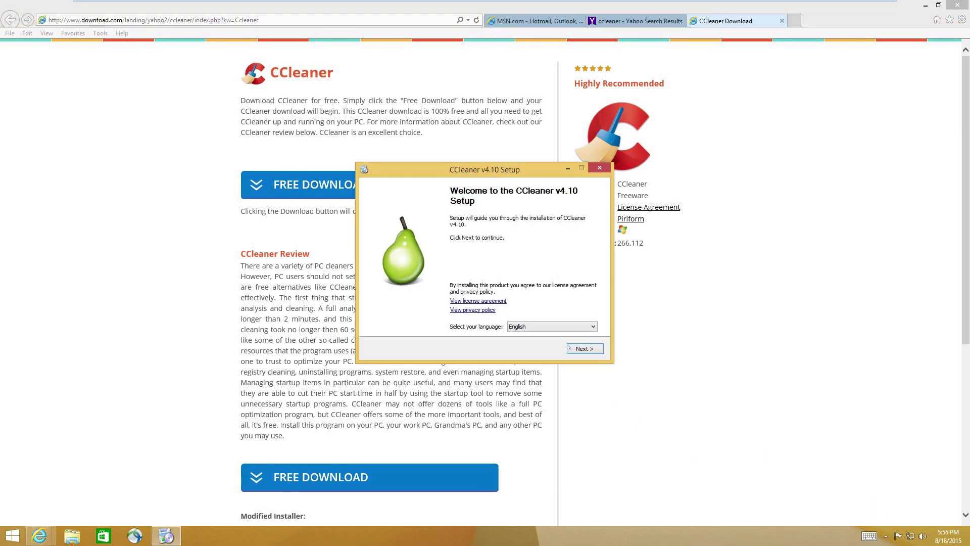
click(588, 352)
click(589, 353)
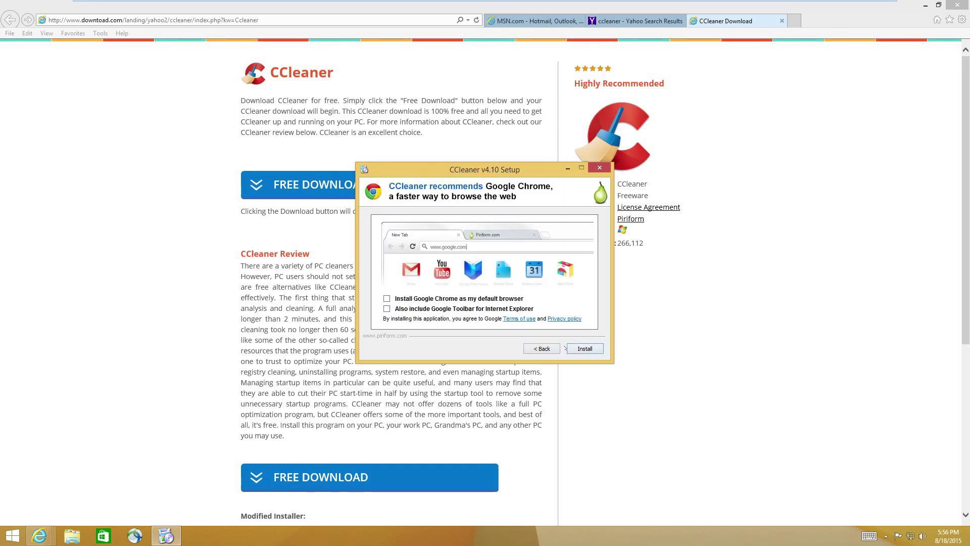
click(567, 348)
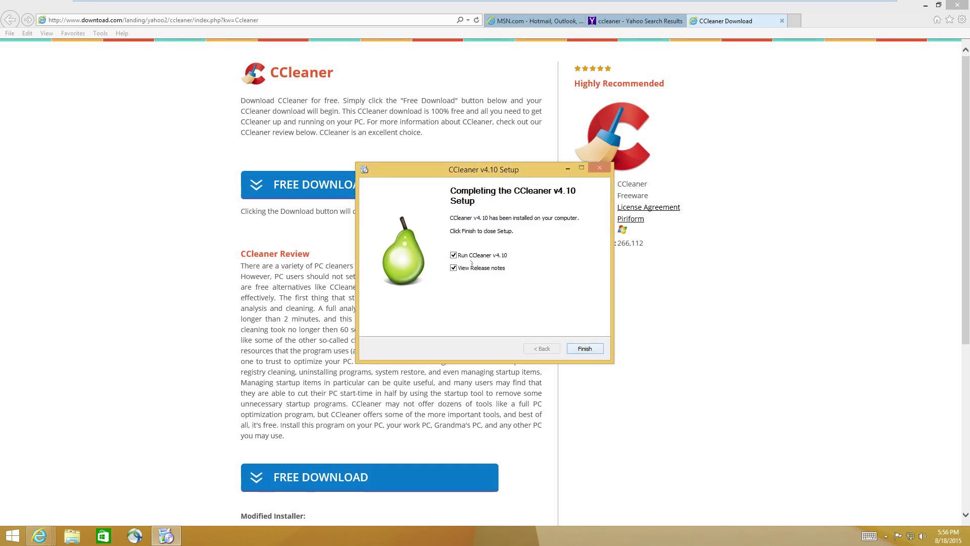
click(588, 350)
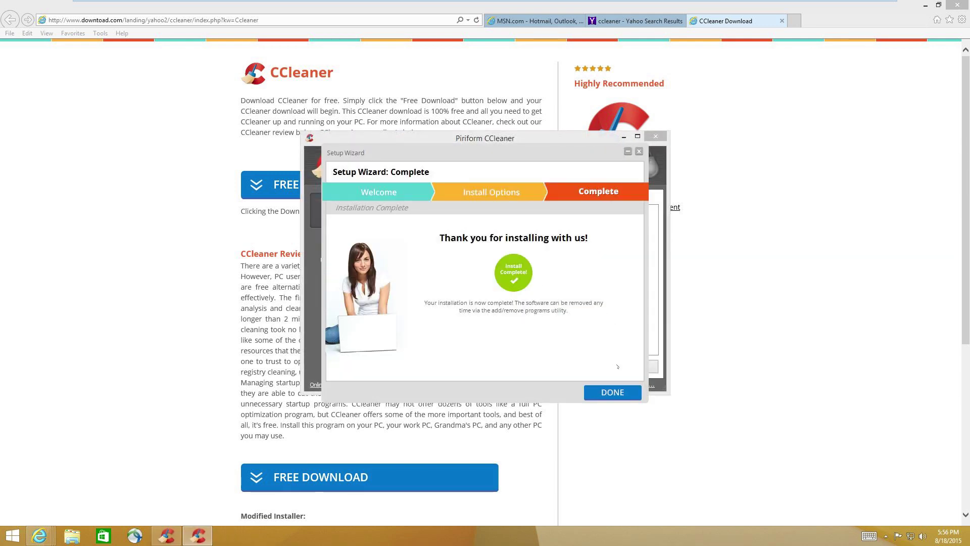
Close the finished setup wizard and the Thanks for Downloading bonus-offer popup
drag(700, 208, 583, 46)
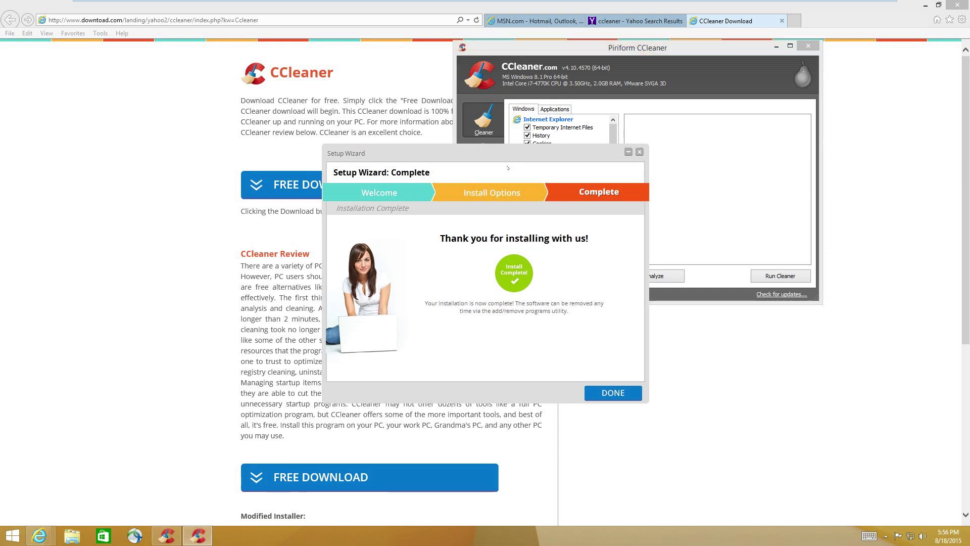
drag(615, 380, 700, 363)
click(696, 375)
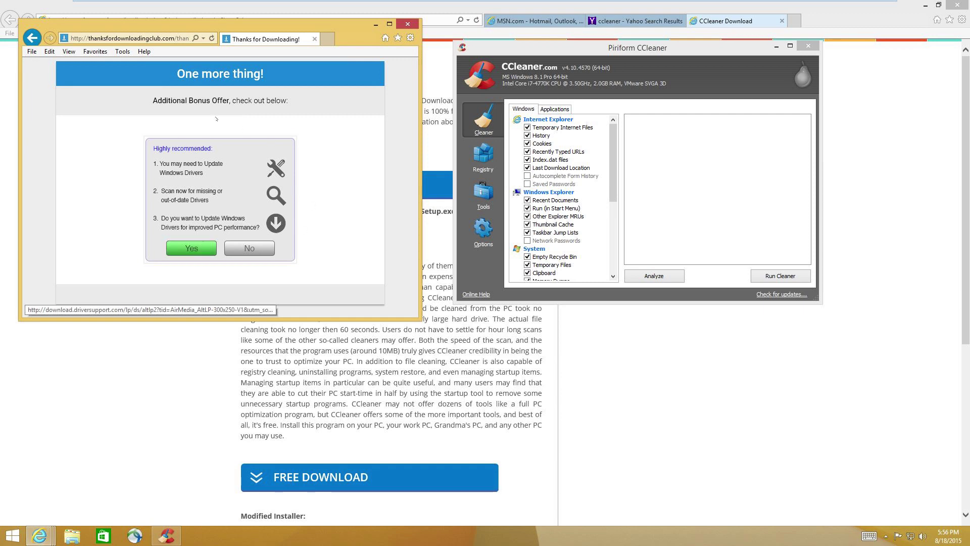
click(407, 24)
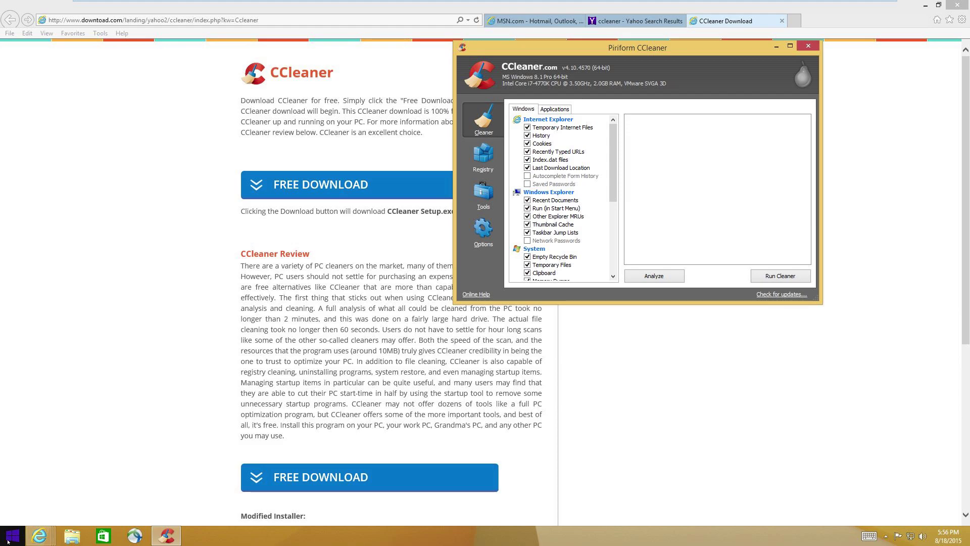
click(8, 535)
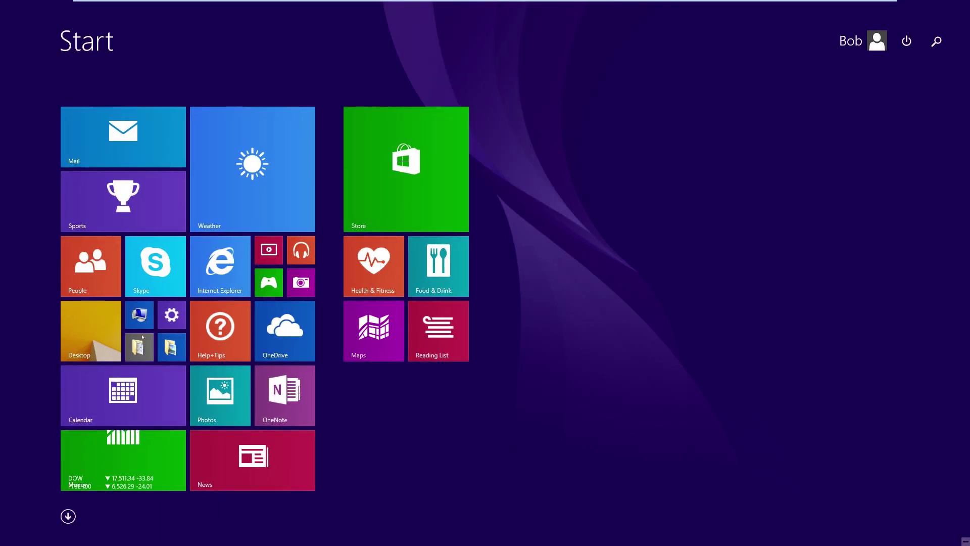
Open Control Panel's Programs and Features list via a Start screen search for 'con'
click(150, 316)
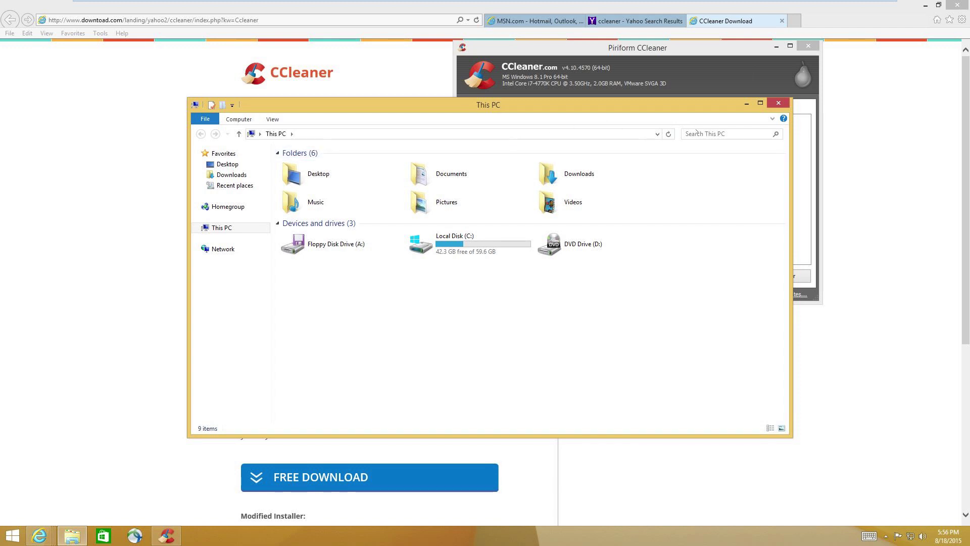
click(728, 133)
text(con)
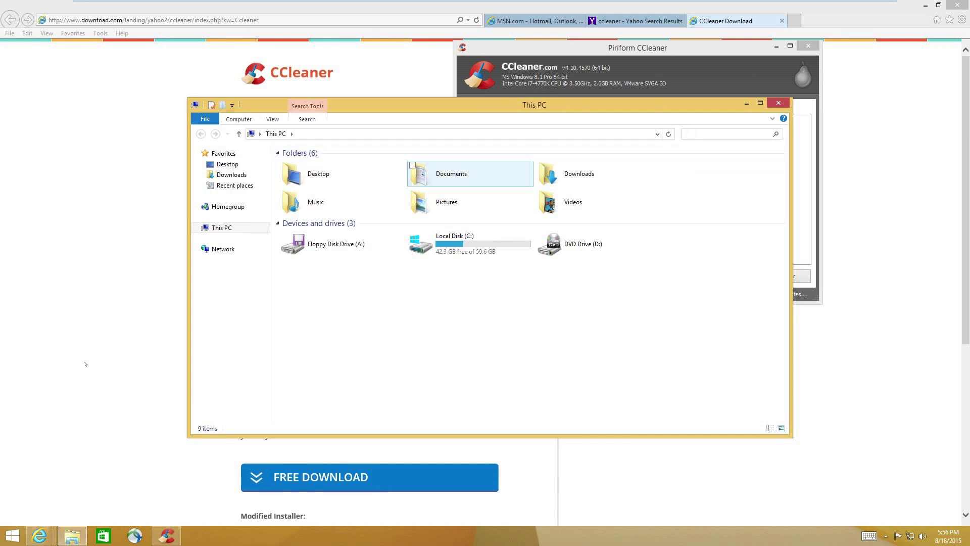
click(13, 535)
click(936, 41)
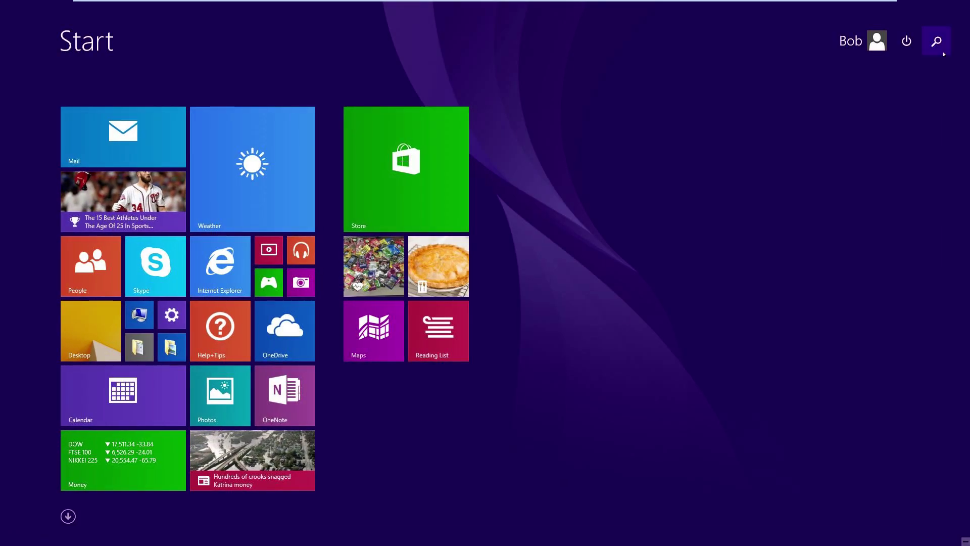
text(control Panel)
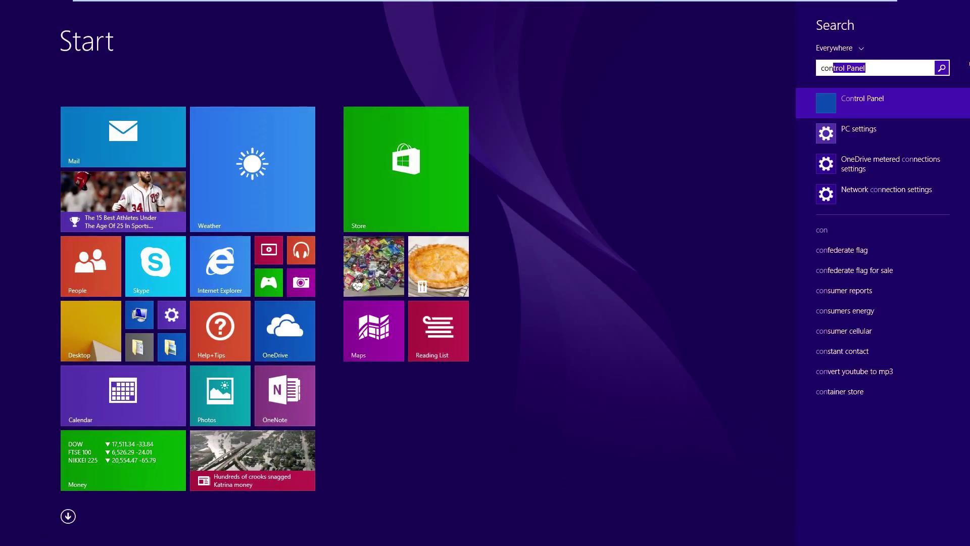
click(862, 98)
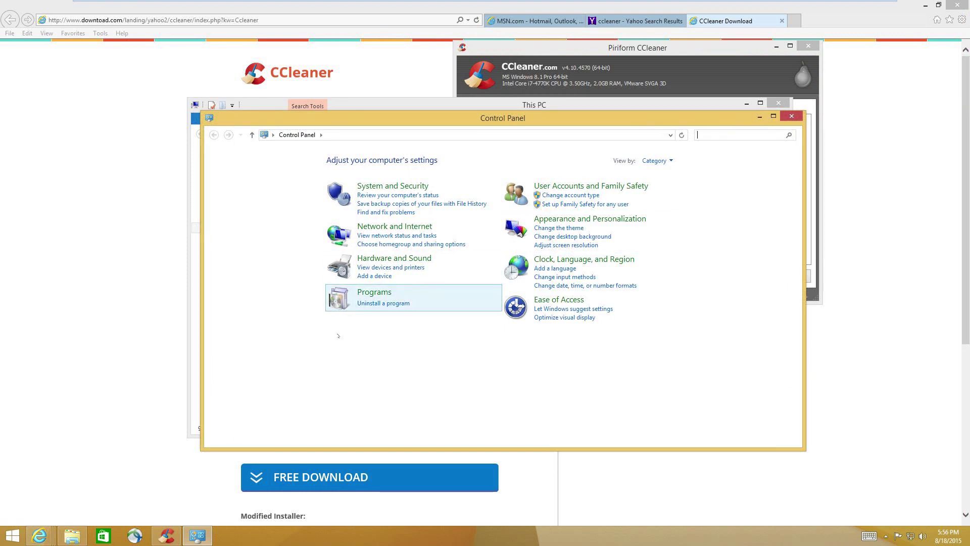
click(383, 302)
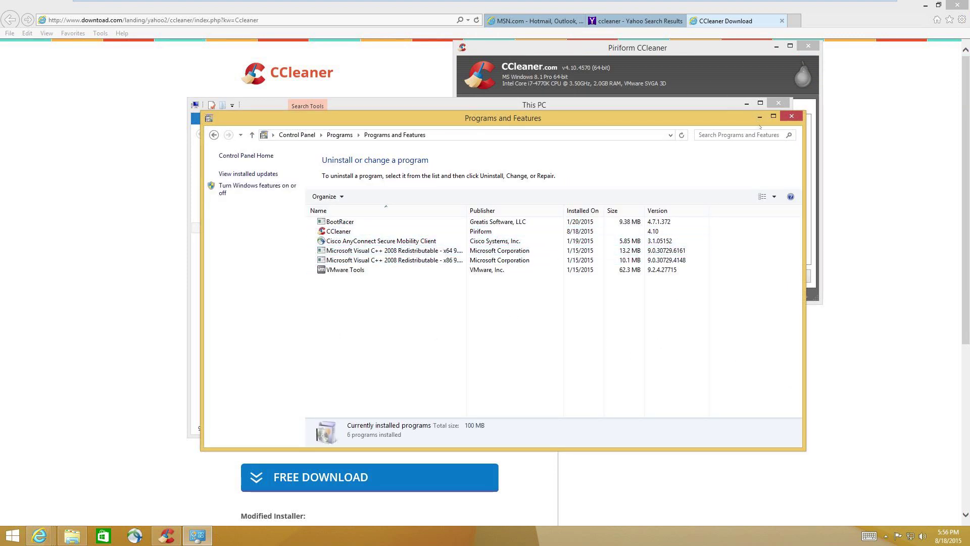
Close the Programs and Features, This PC and CCleaner windows
click(792, 116)
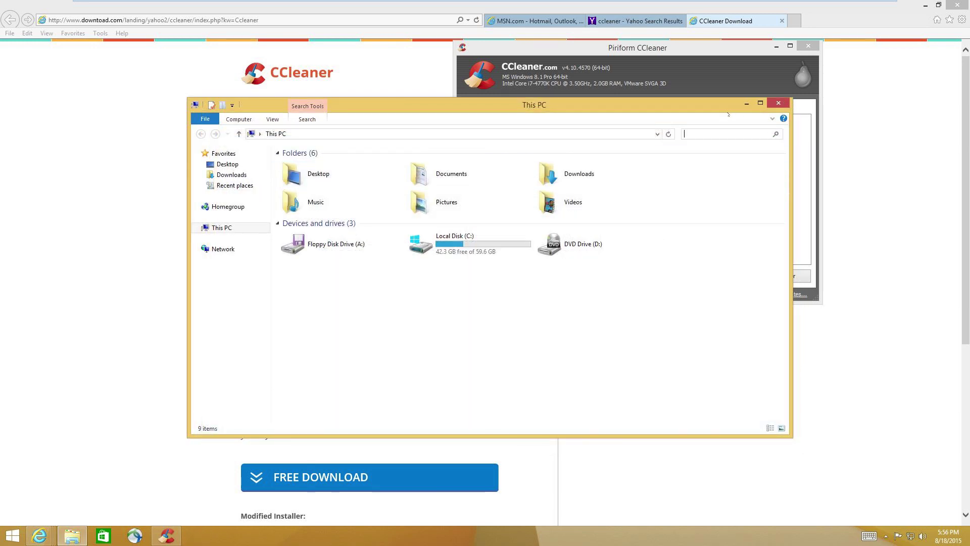
click(777, 103)
drag(635, 48, 484, 169)
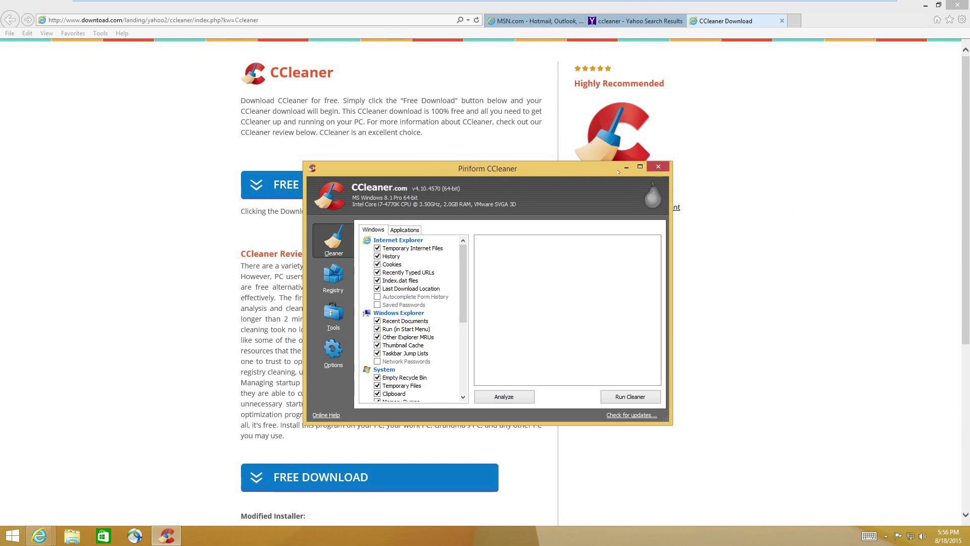
click(658, 166)
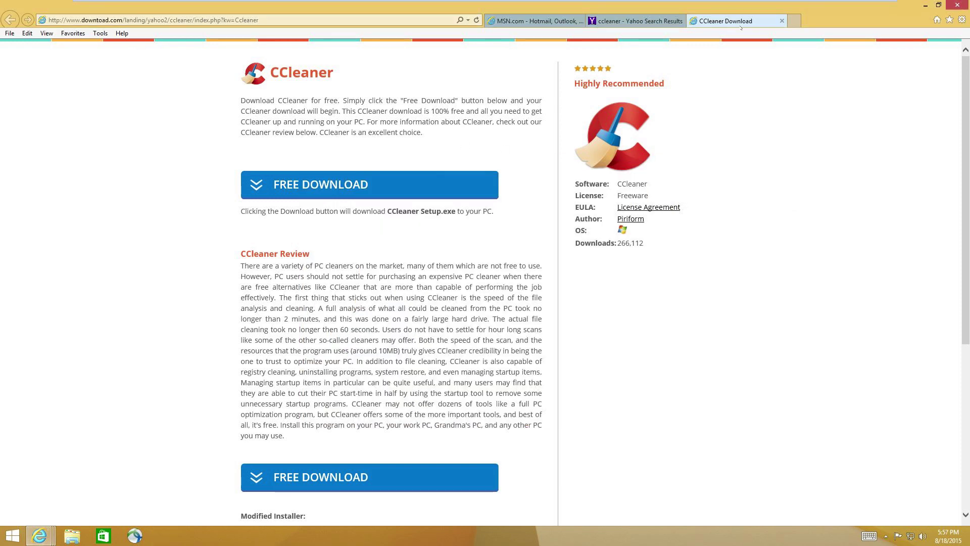
Close the CCleaner Download and Yahoo tabs and browse to piriform.com
click(782, 21)
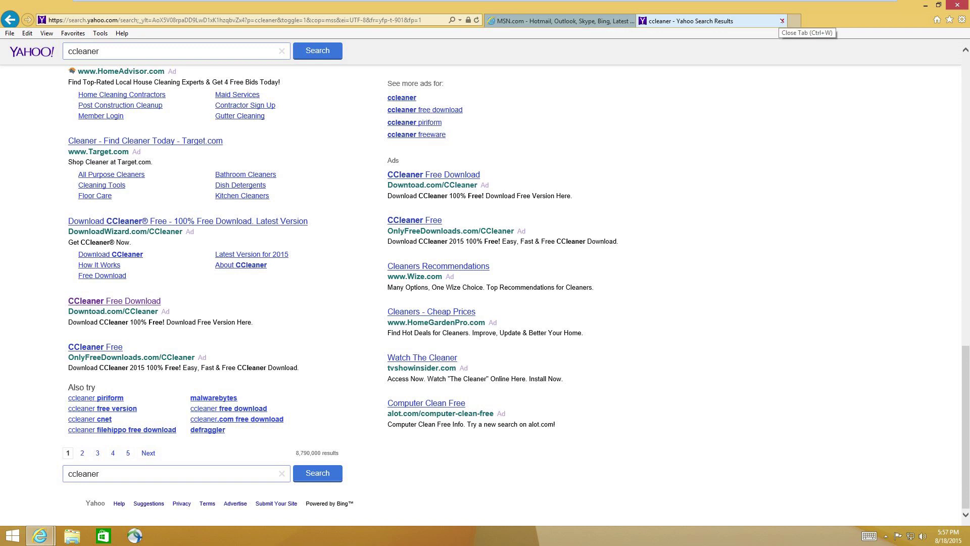
click(782, 21)
click(129, 20)
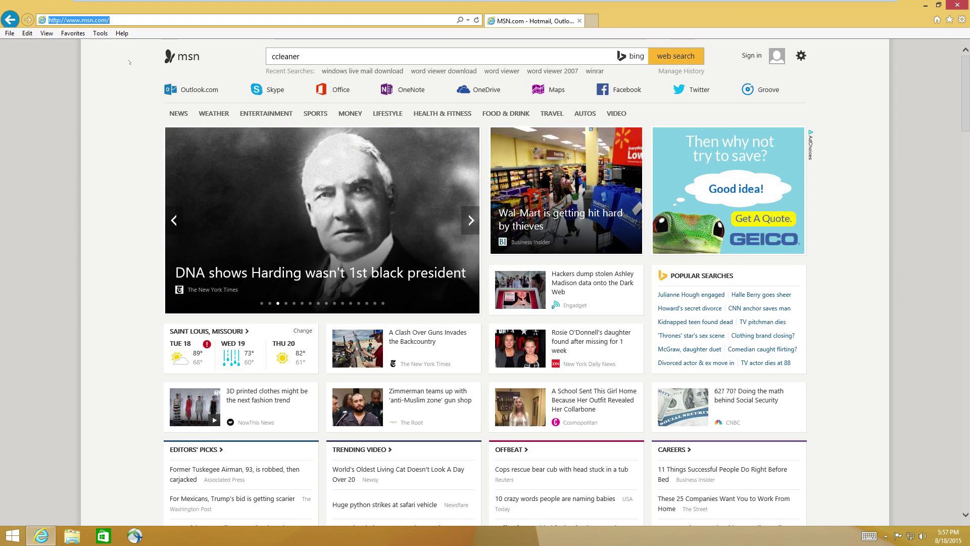
text(pi)
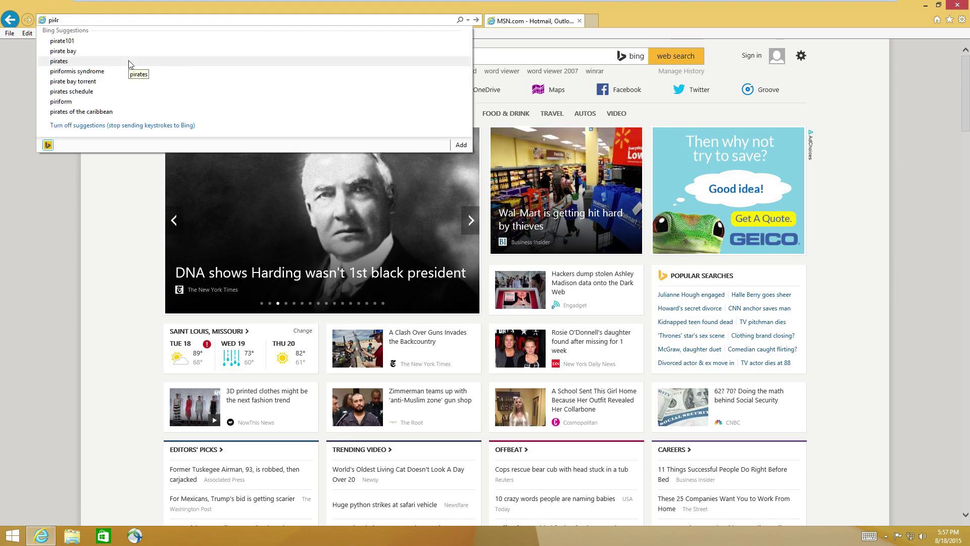
text(ri)
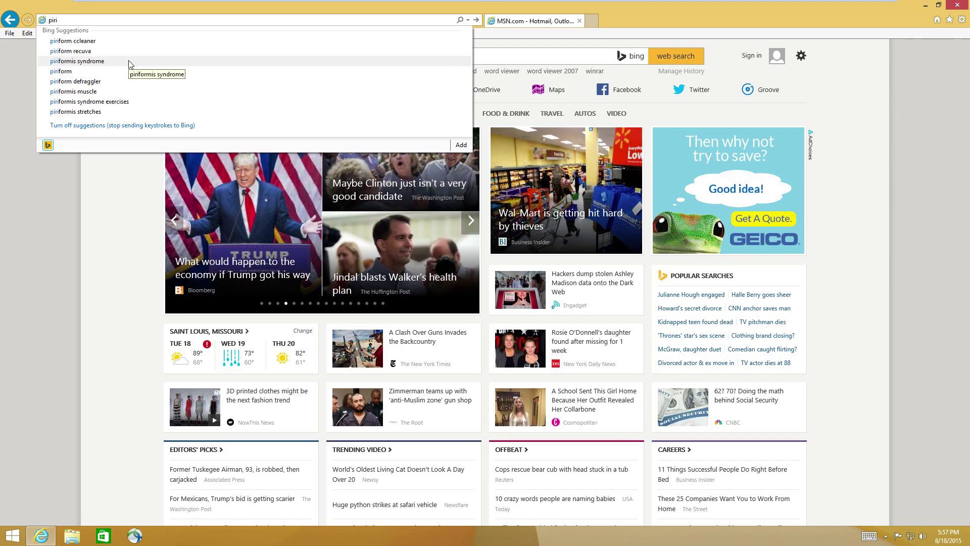
text(form)
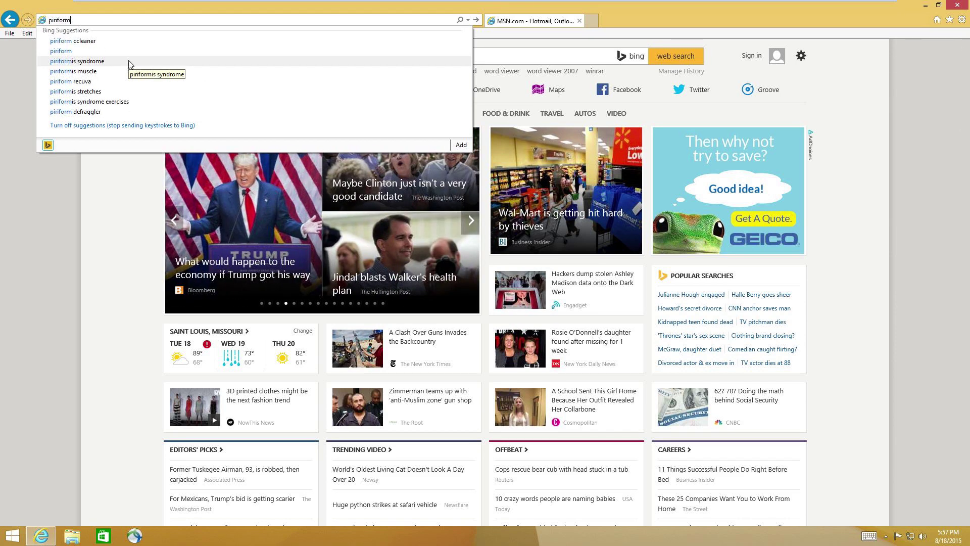
text(.com)
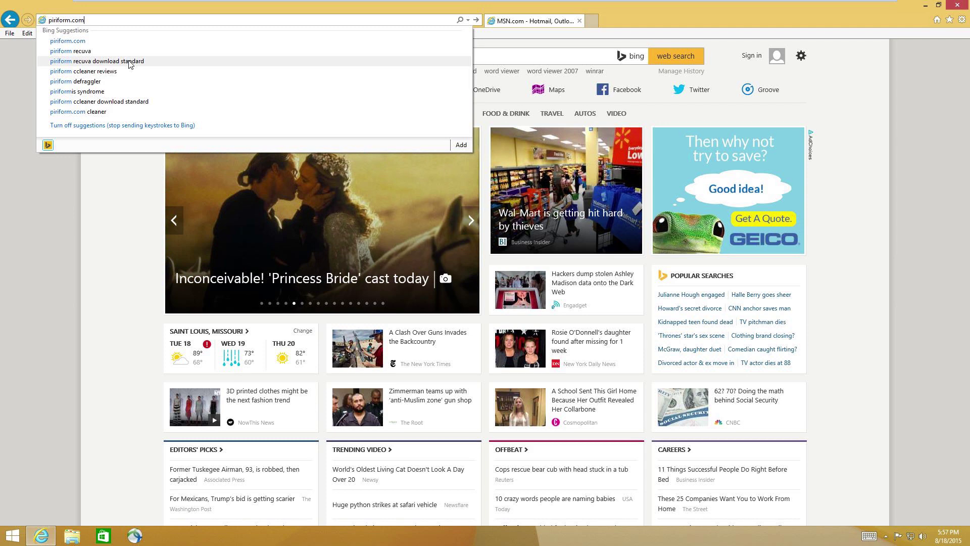
key(Return)
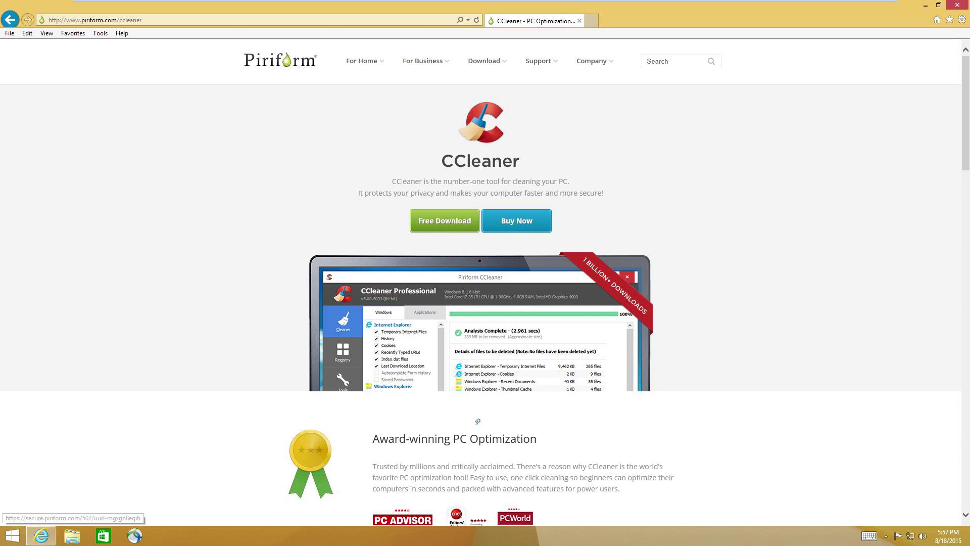
Start Piriform's free download, minimize Internet Explorer, and view CCleaner's Registry section
click(440, 216)
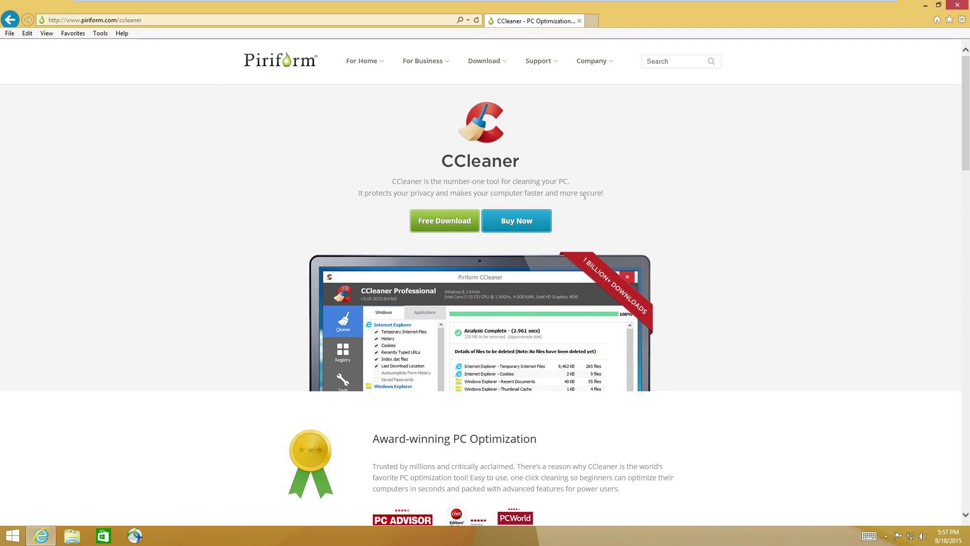
click(926, 7)
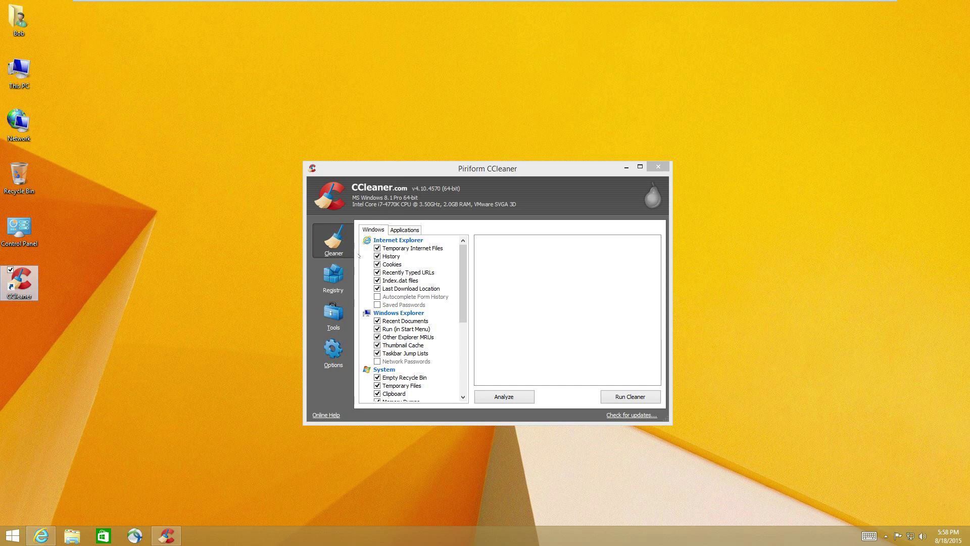
click(333, 283)
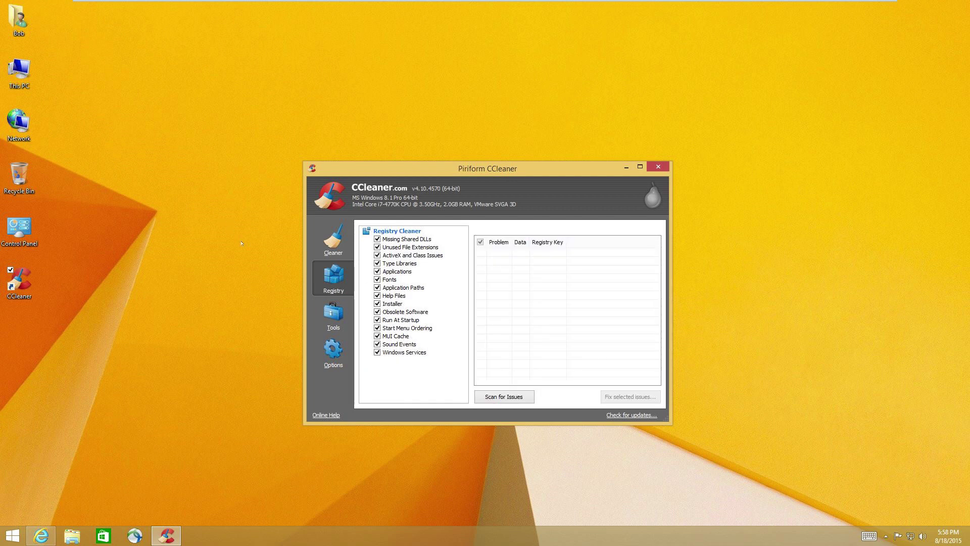
Untick Internet Explorer History, Cookies and Recently Typed URLs in Cleaner, then run it
click(333, 240)
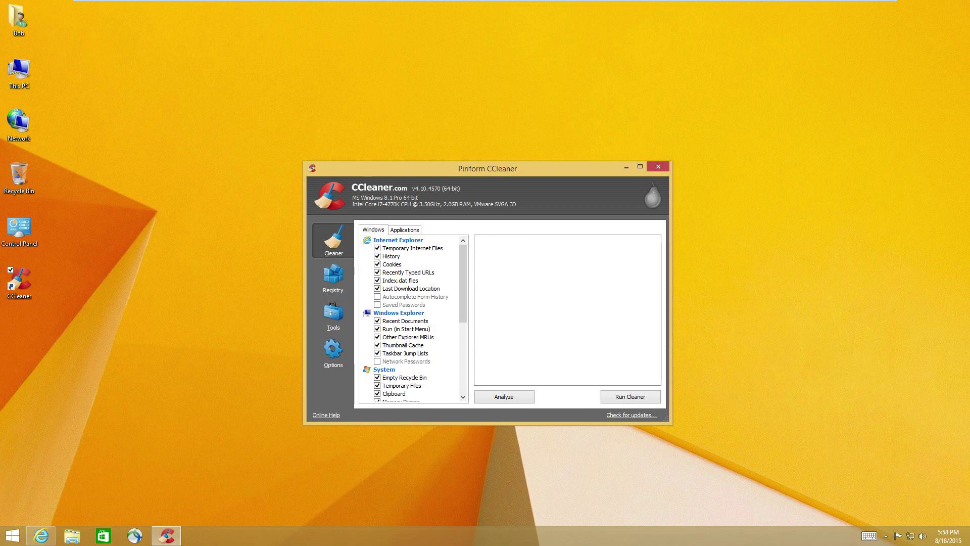
click(376, 256)
click(377, 264)
click(377, 272)
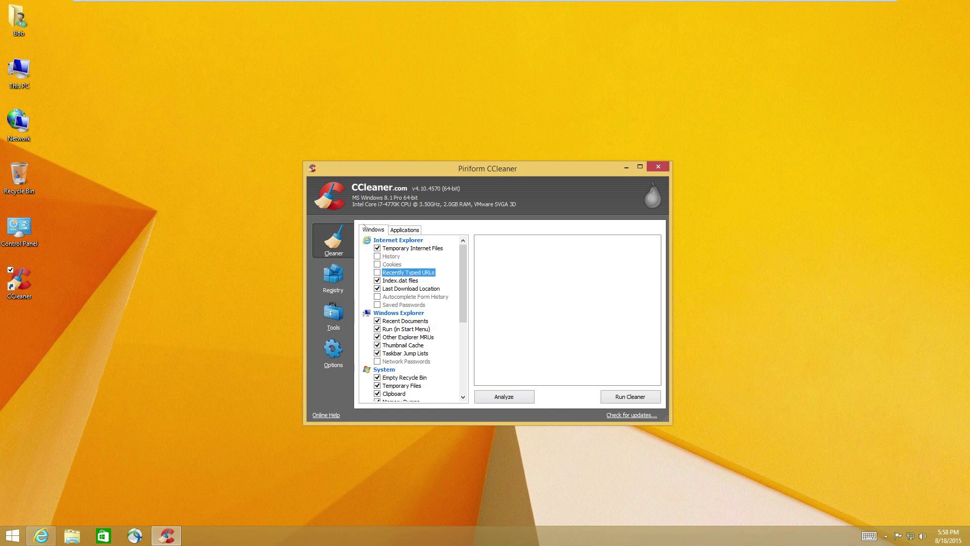
click(630, 396)
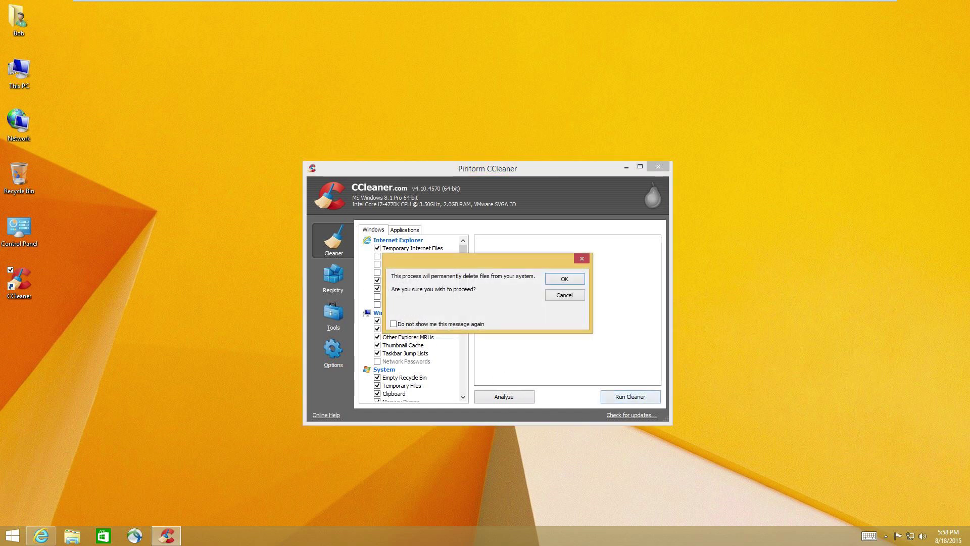
Confirm the permanent deletion and let cleaning finish, removing 792 MB
key(Return)
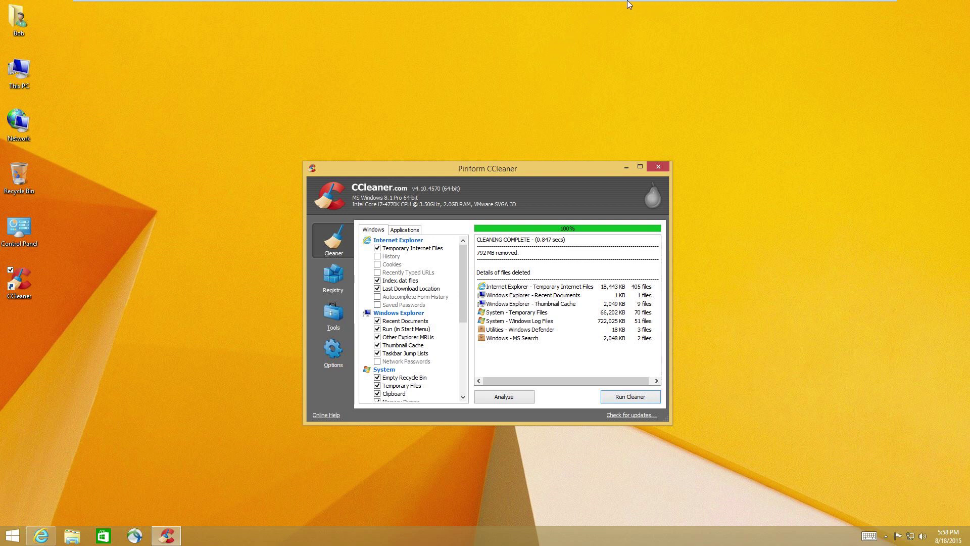
mouse_move(621, 4)
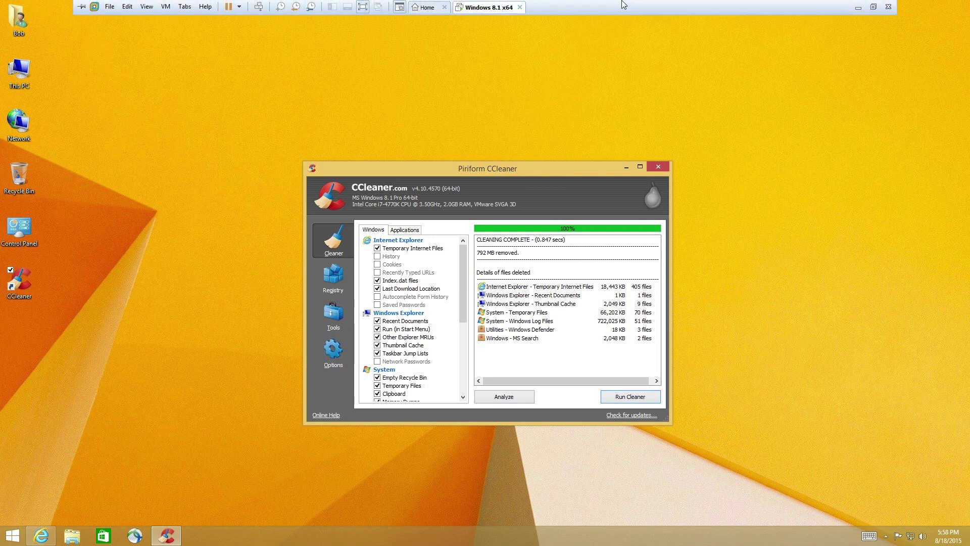